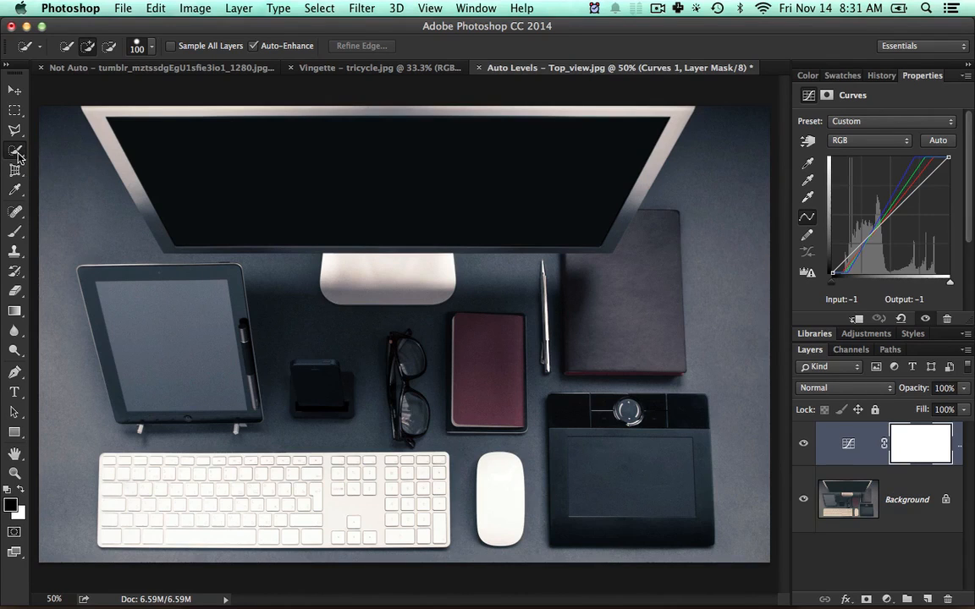
Step: Select the small maroon notebook in the middle of the desk with the Quick Selection tool
key(w)
drag(487, 392, 486, 365)
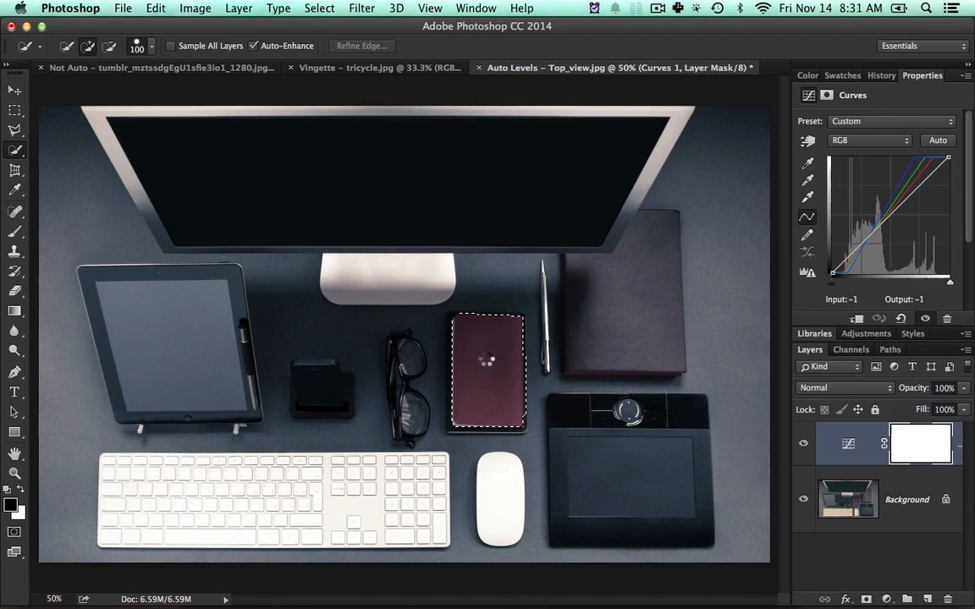
Step: Examine the selection outline around the maroon notebook's edges and lower corners up close
key(super+equal)
key(super+equal)
key(super+equal)
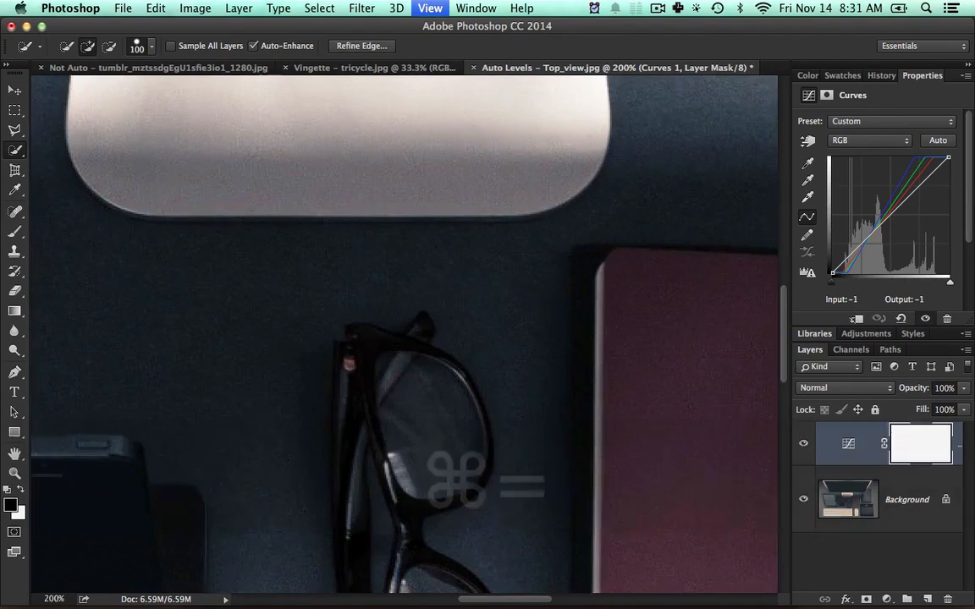
key(space)
drag(449, 366, 248, 155)
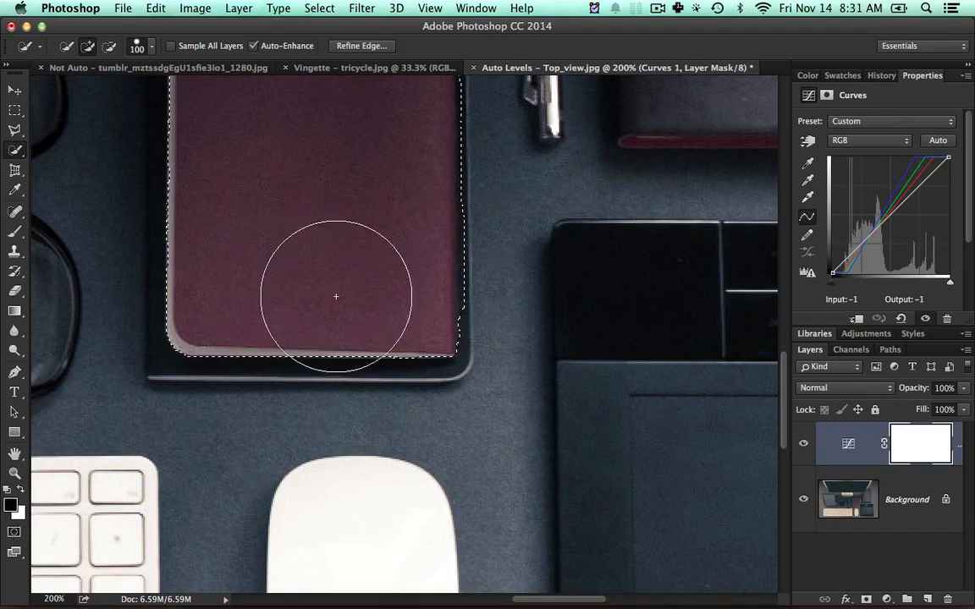
key(super+minus)
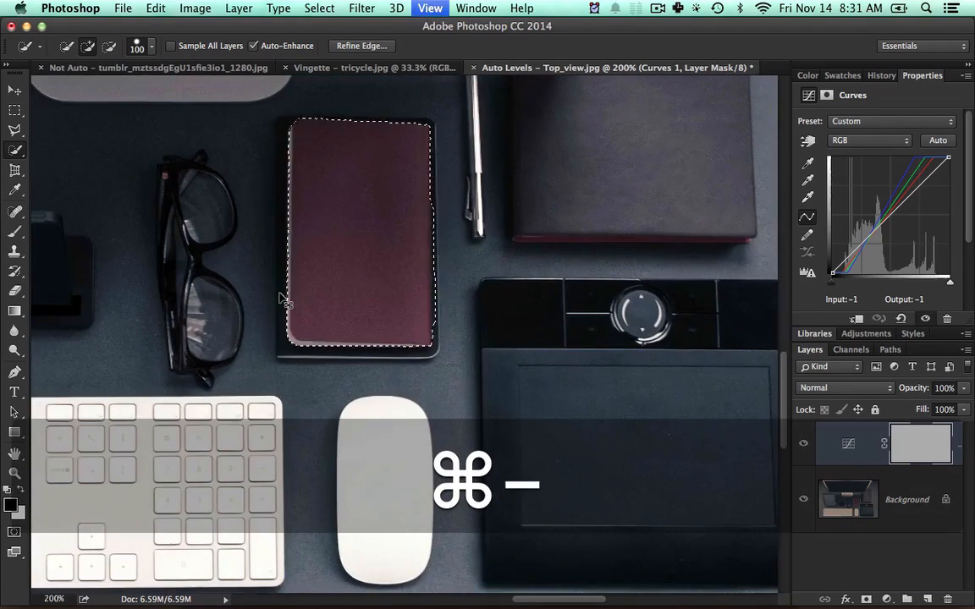
key(super+minus)
key(super+minus)
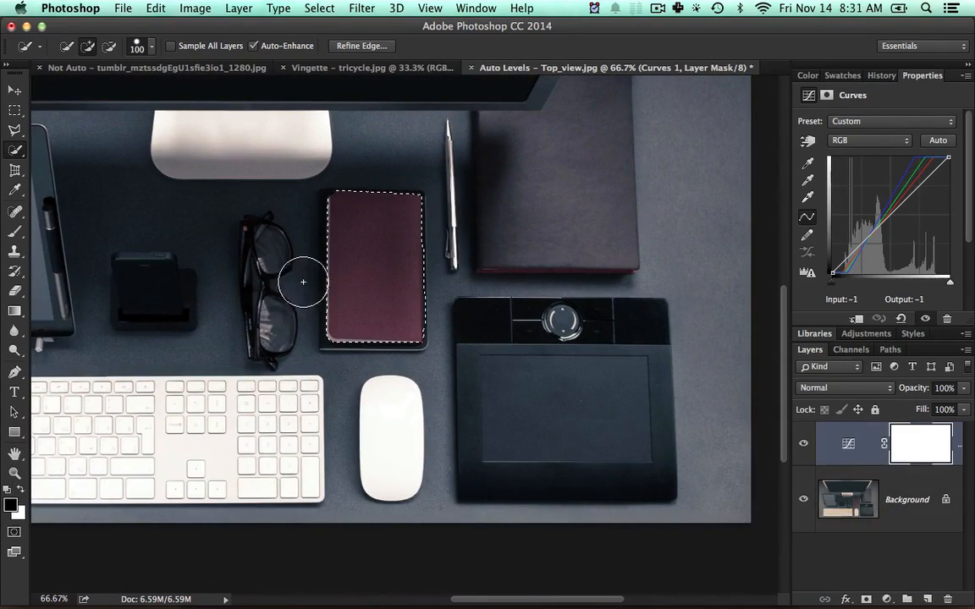
key(space)
drag(303, 282, 391, 327)
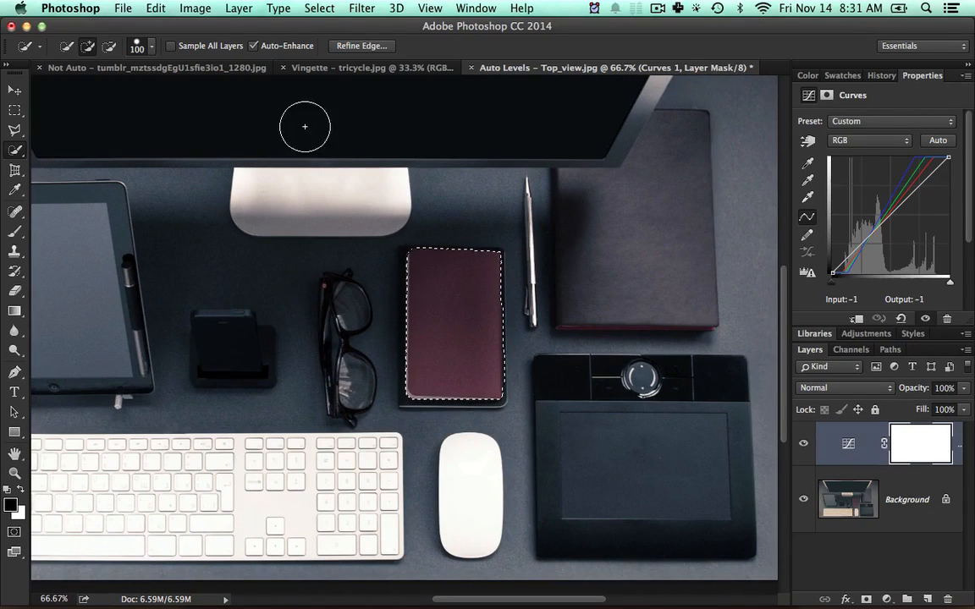
Step: Refine the notebook selection with a slight feather and outward edge shift, and copy it from the Background onto a new layer
click(362, 47)
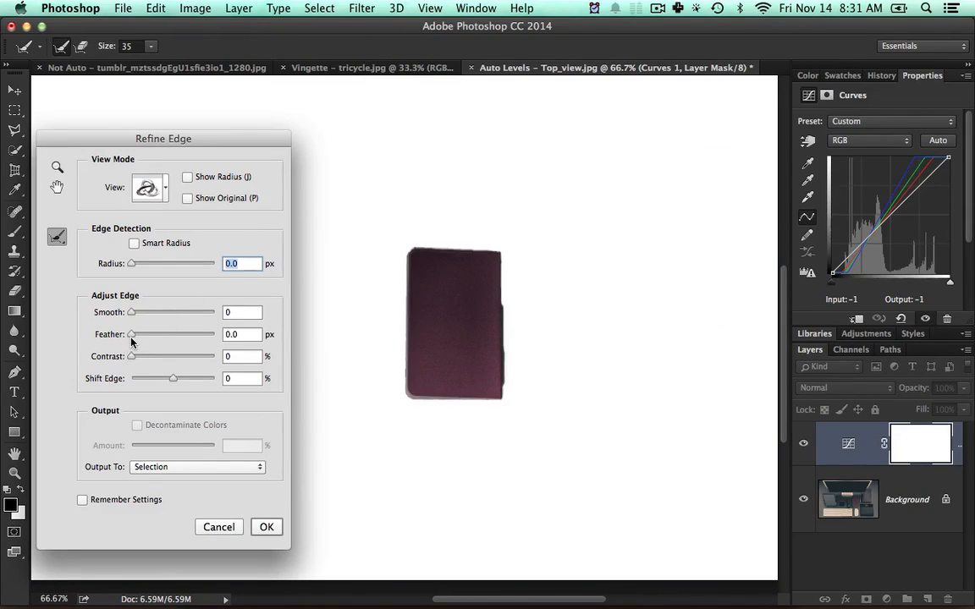
drag(132, 336, 143, 336)
drag(173, 379, 180, 381)
click(270, 535)
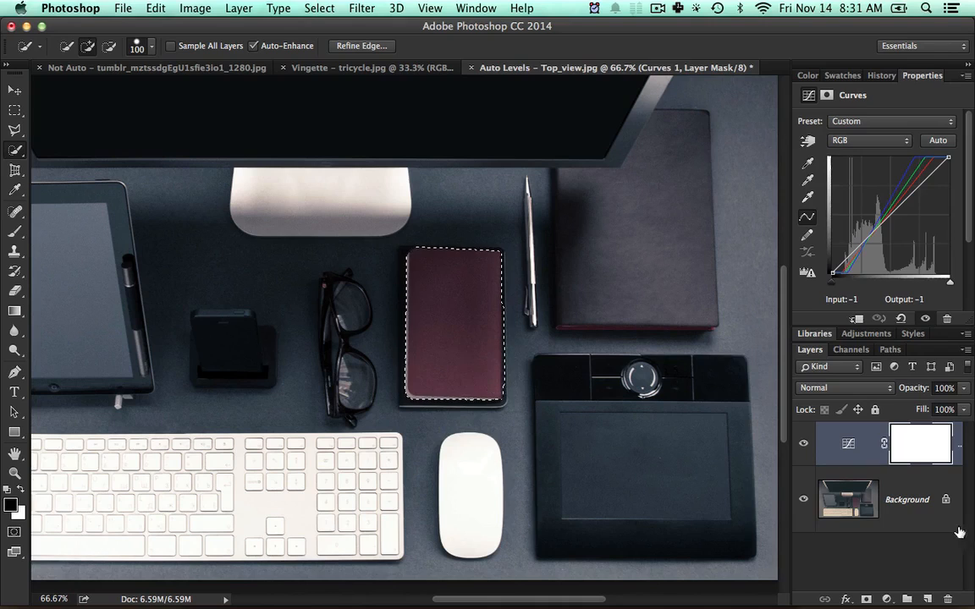
click(918, 506)
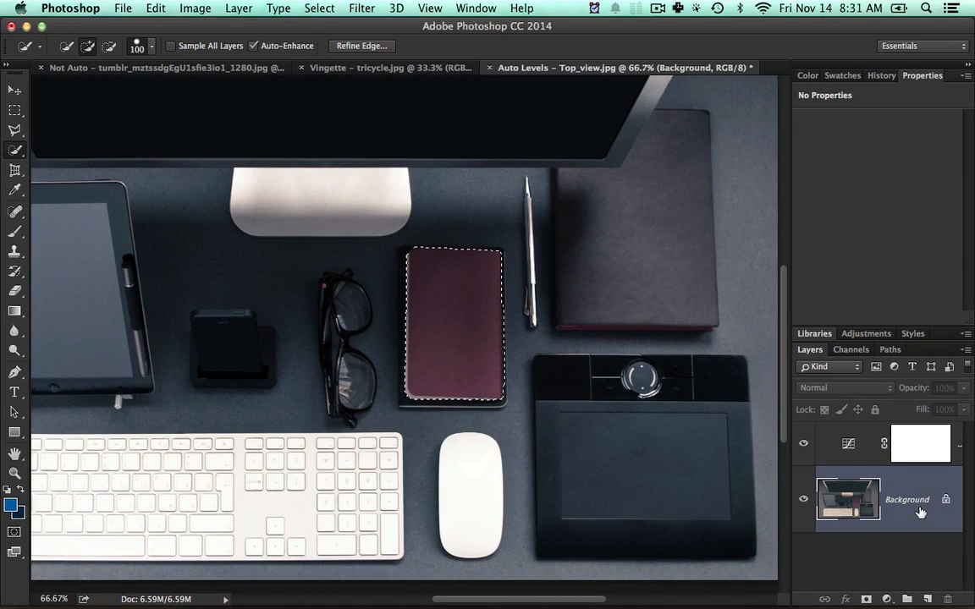
key(super+j)
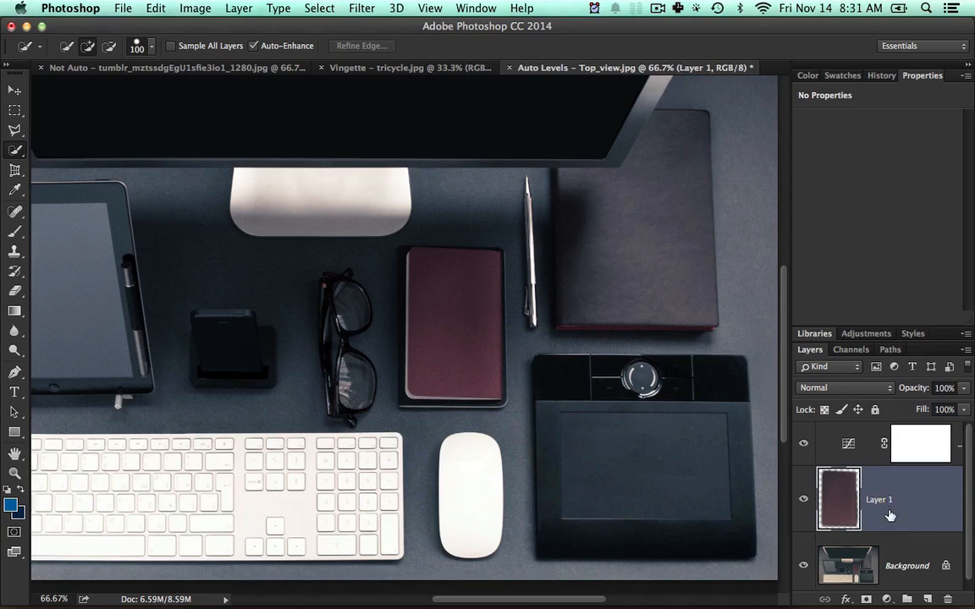
Step: Add a Hue/Saturation adjustment with Saturation +38 above the notebook layer and clip it to that layer
click(887, 599)
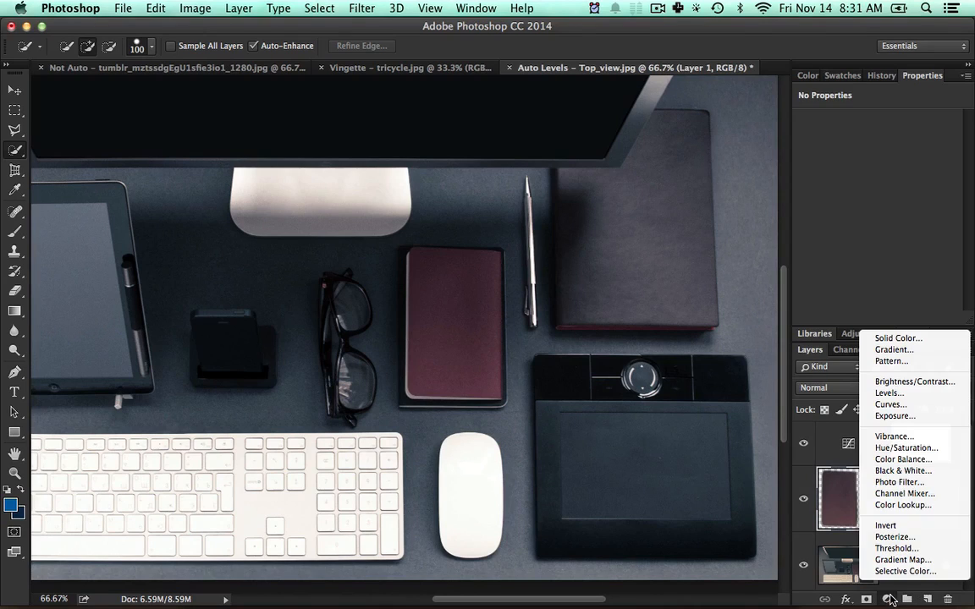
click(898, 448)
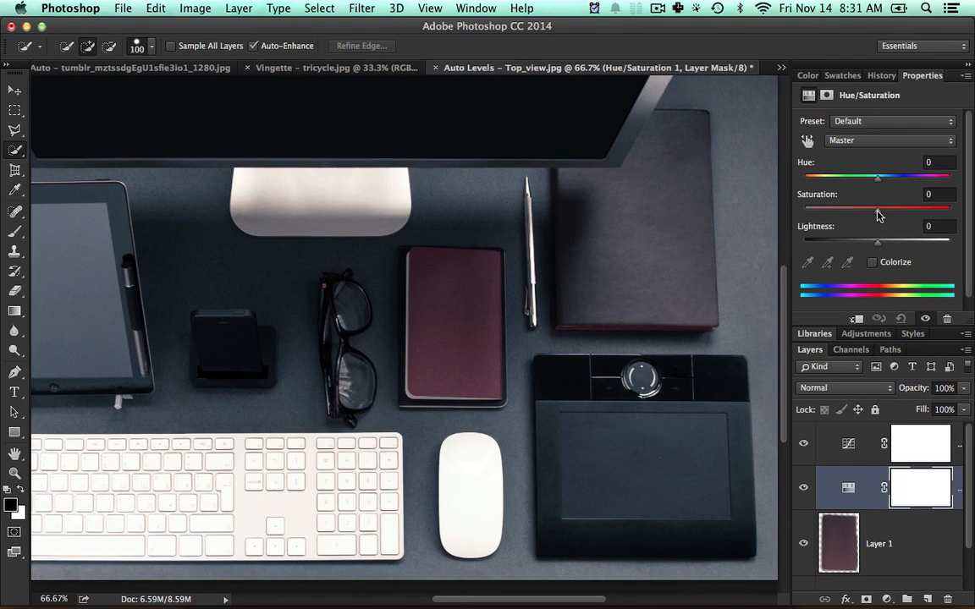
drag(879, 208, 904, 209)
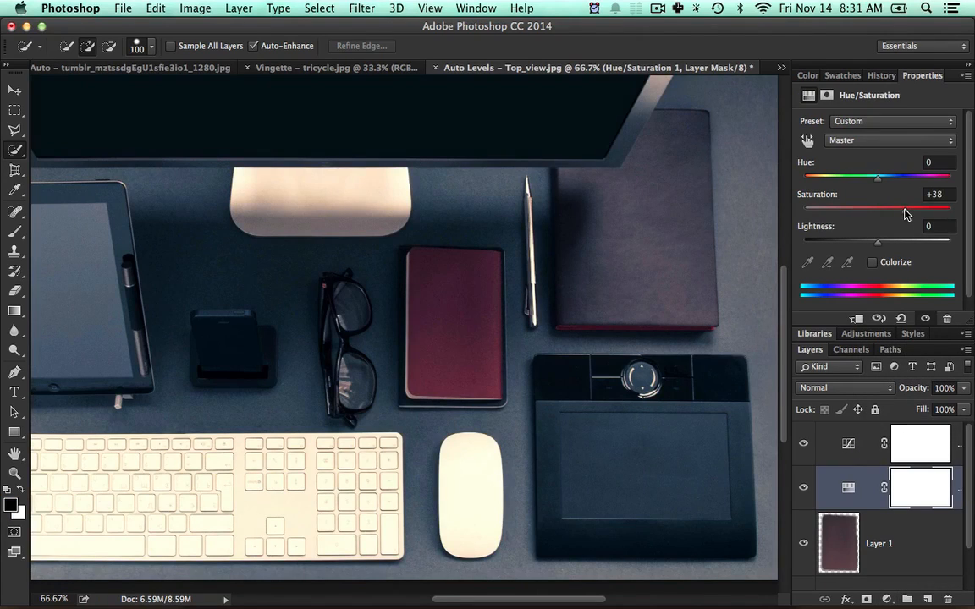
key(alt)
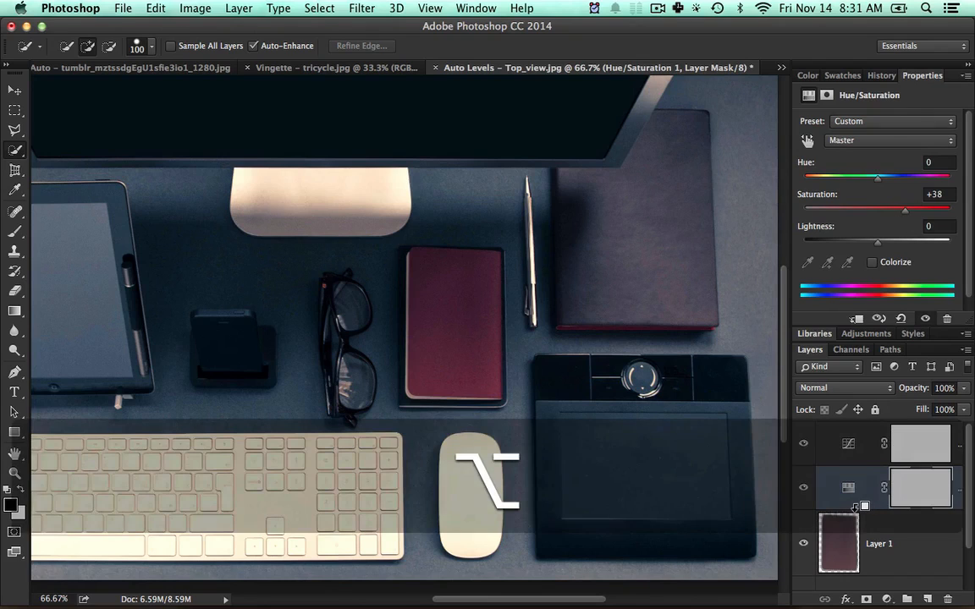
alt+click(857, 506)
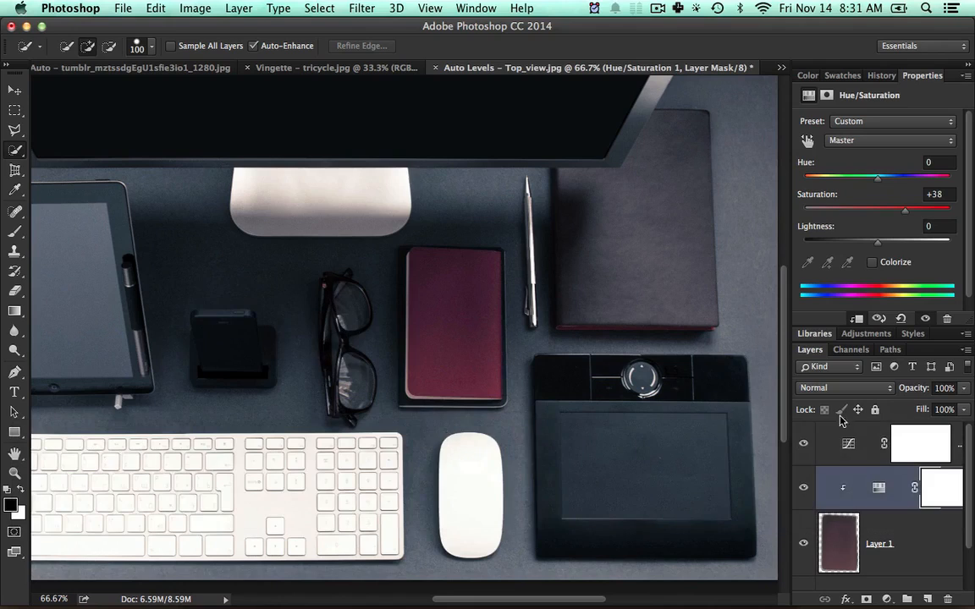
Step: Add a Black & White adjustment layer directly above the Background so the notebook layer keeps its colour
scroll(921, 537, down, 3)
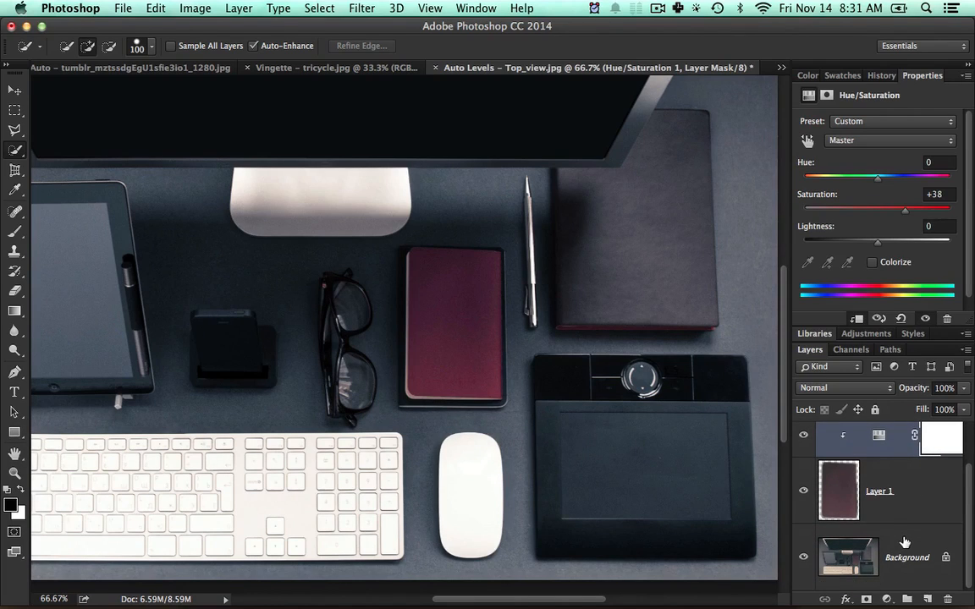
click(904, 551)
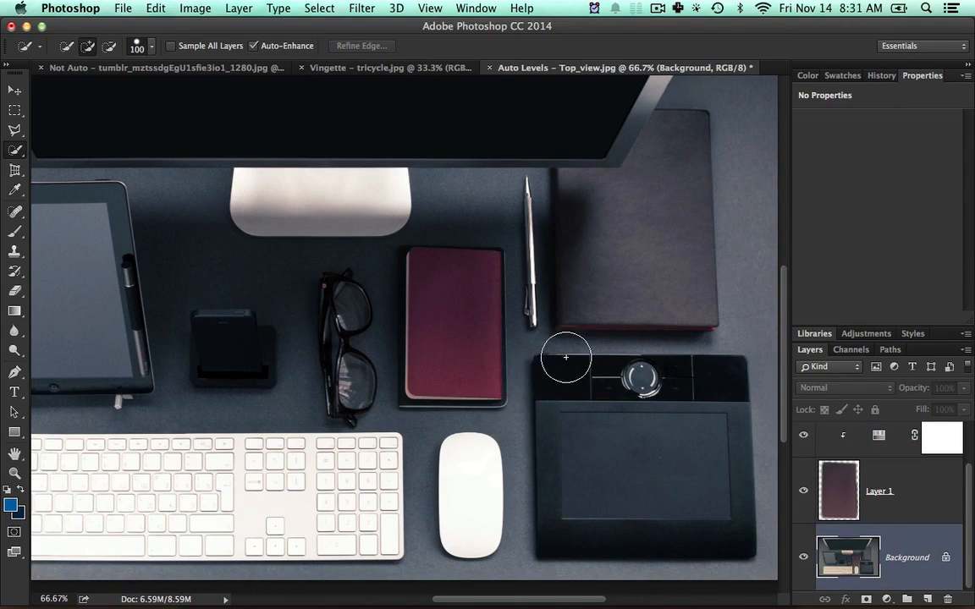
click(888, 600)
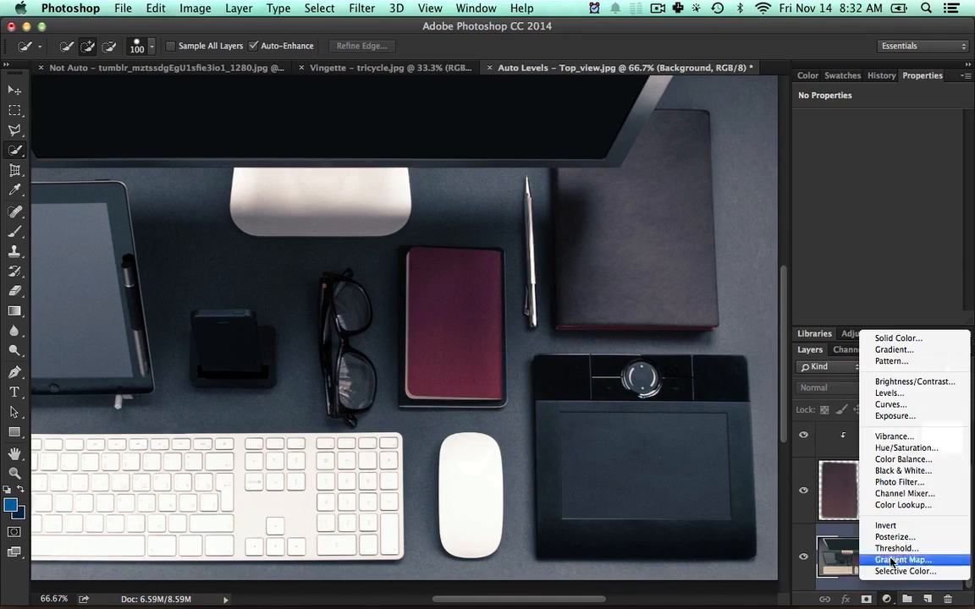
click(898, 472)
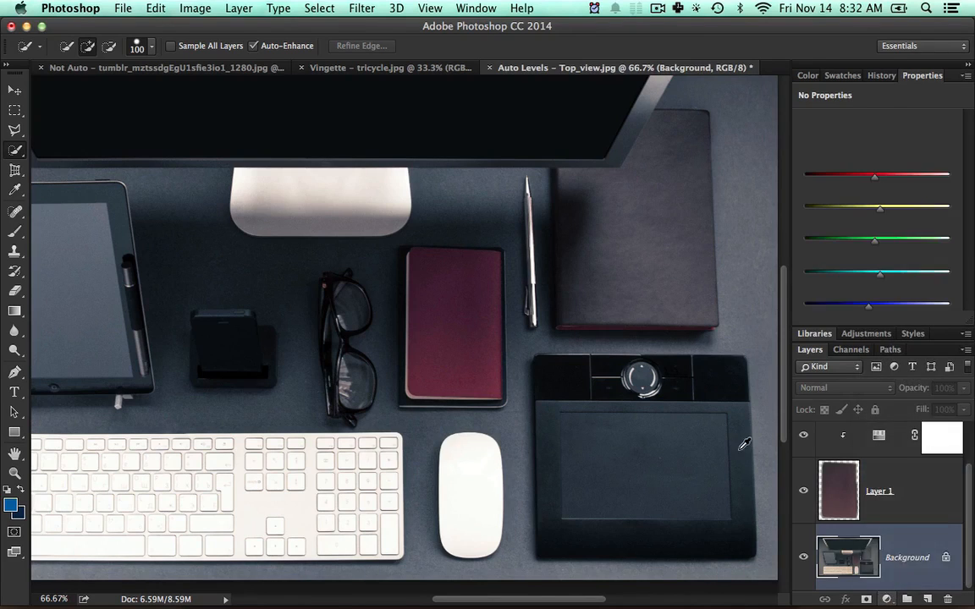
key(super+minus)
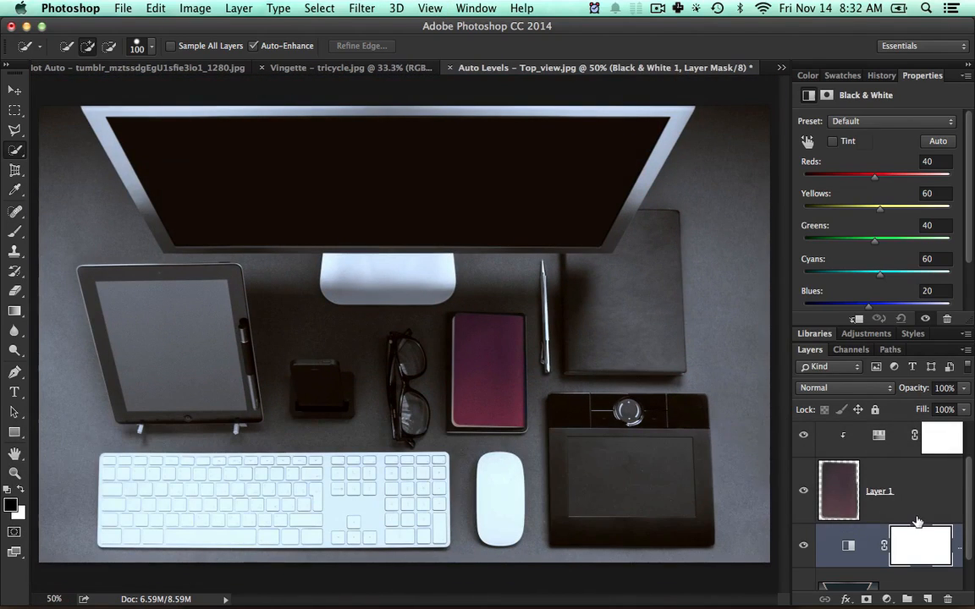
Step: Compare the image with the notebook layer and the Black & White adjustment switched off and on, and preview that adjustment's opacity
double_click(831, 75)
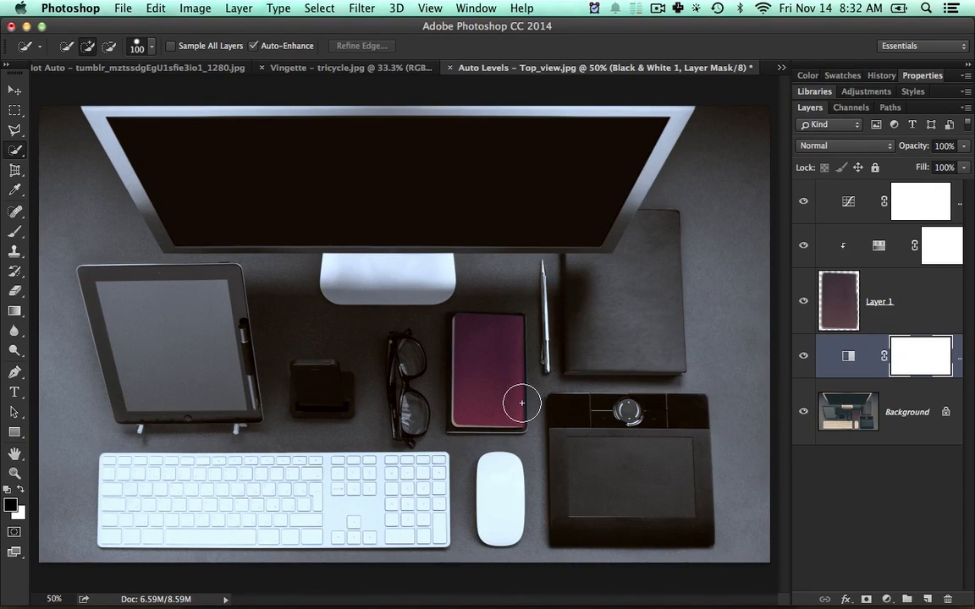
click(804, 302)
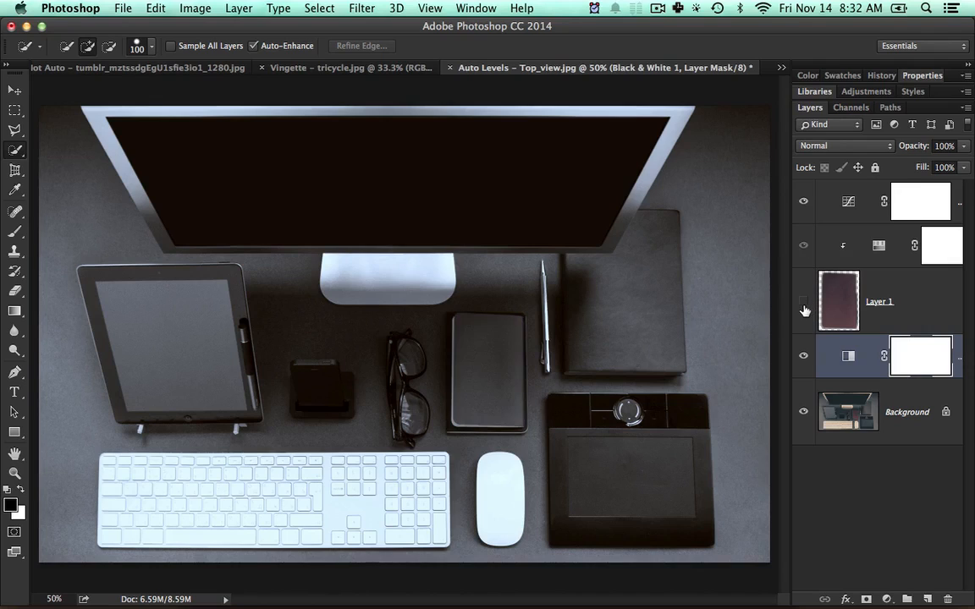
click(804, 303)
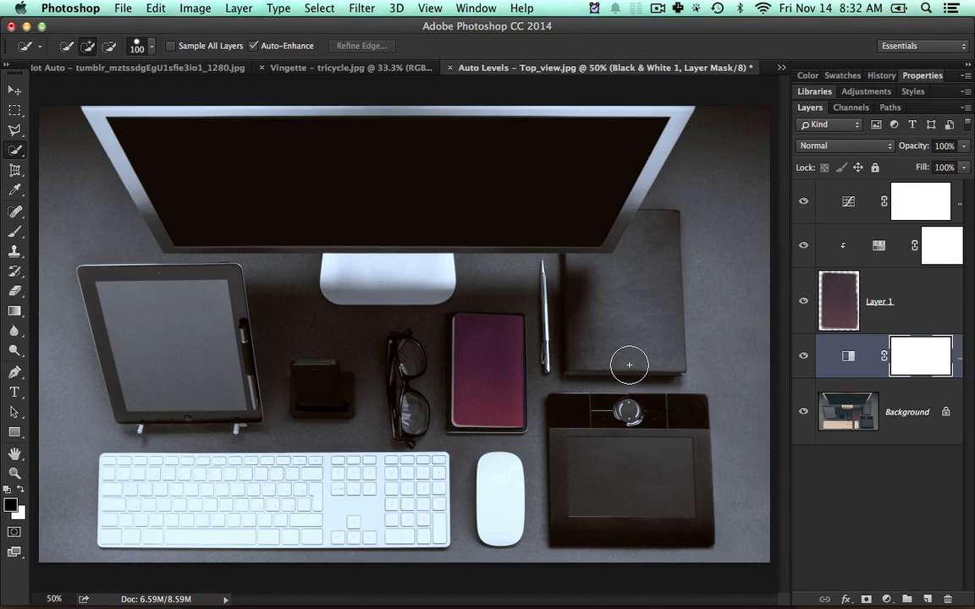
click(805, 358)
click(805, 359)
click(884, 356)
click(962, 146)
mouse_move(959, 165)
mouse_down()
mouse_move(924, 171)
mouse_move(973, 165)
mouse_up()
Step: Hide all layers above the Background and quick-select the large dark book on it, excluding the pen beside it
drag(805, 359, 796, 186)
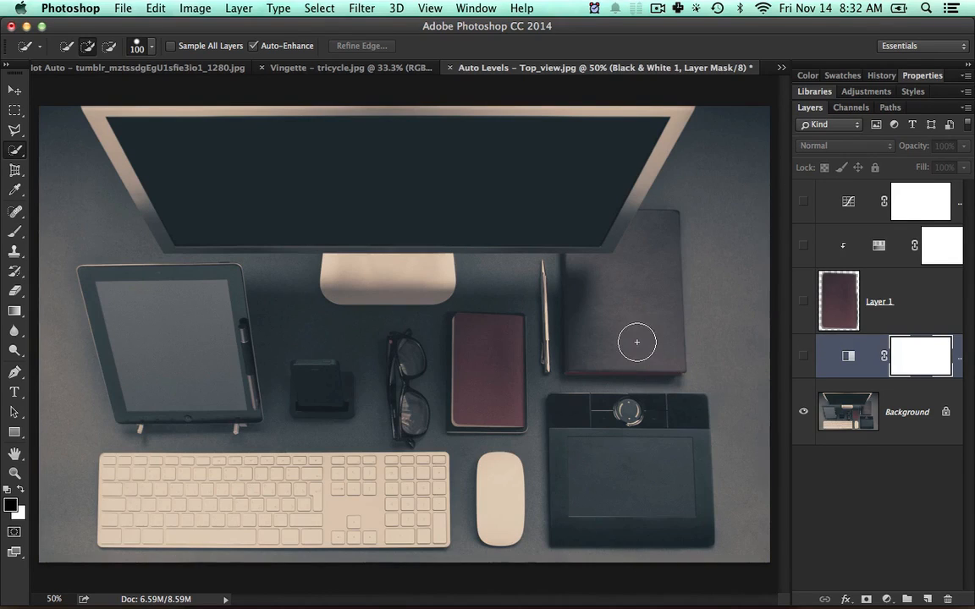
click(850, 405)
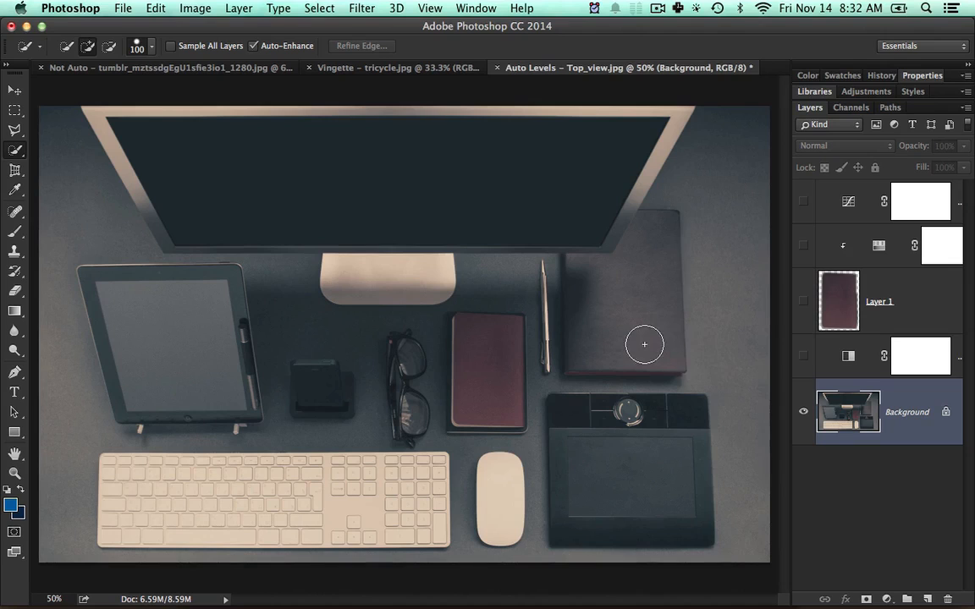
mouse_move(641, 342)
mouse_down()
mouse_move(631, 289)
mouse_move(610, 316)
mouse_move(645, 409)
mouse_move(561, 404)
mouse_move(681, 401)
mouse_up()
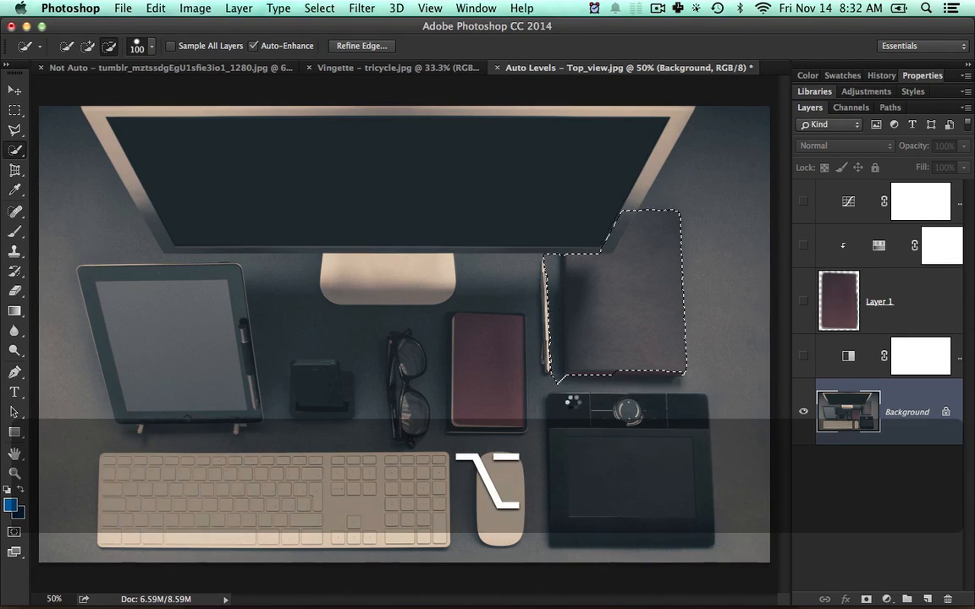
mouse_move(529, 335)
mouse_down()
mouse_move(544, 344)
mouse_move(534, 270)
mouse_up()
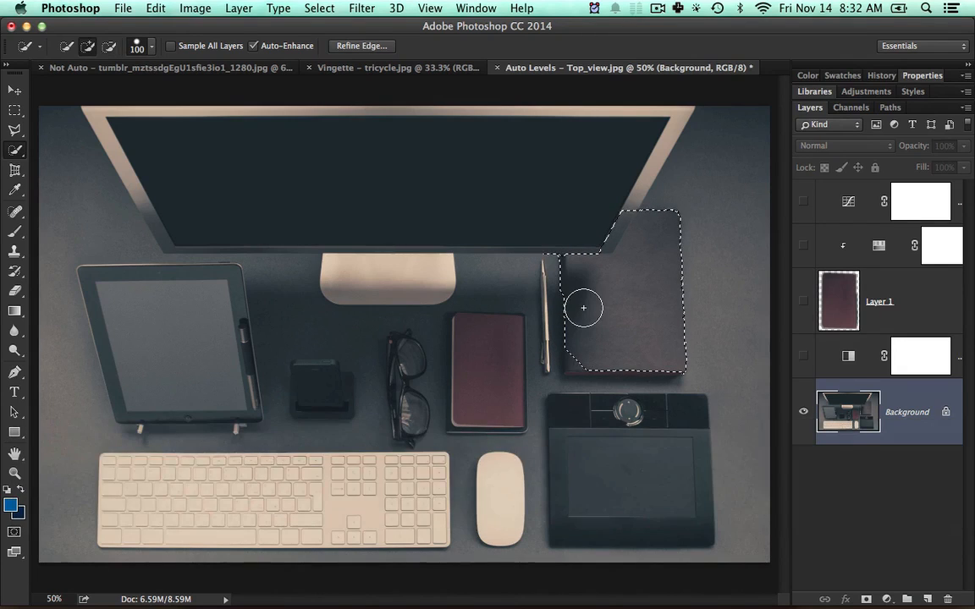
Step: Add the large book's missing lower-left corner and bottom edge to the selection with the Polygonal Lasso tool
key(l)
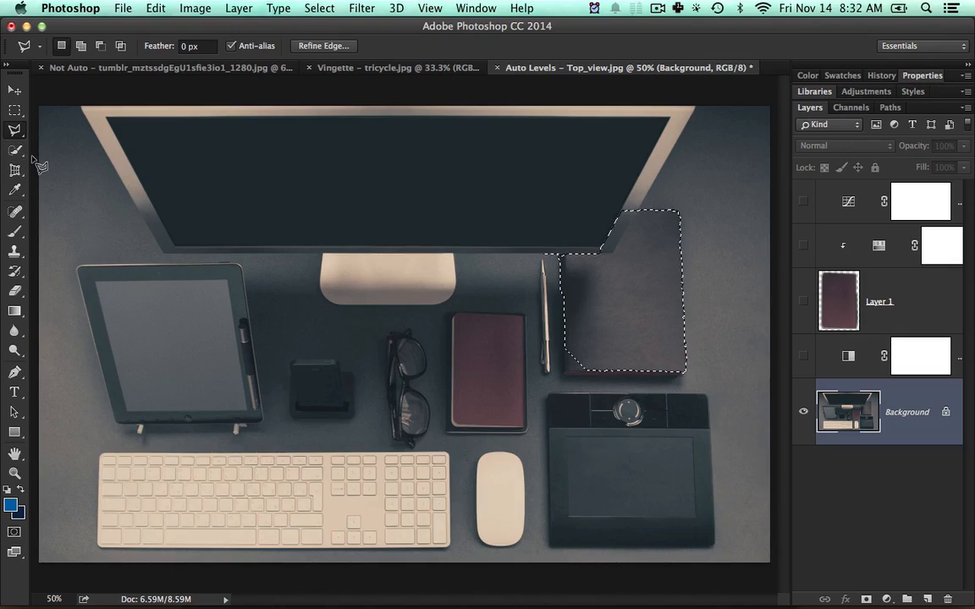
key(l)
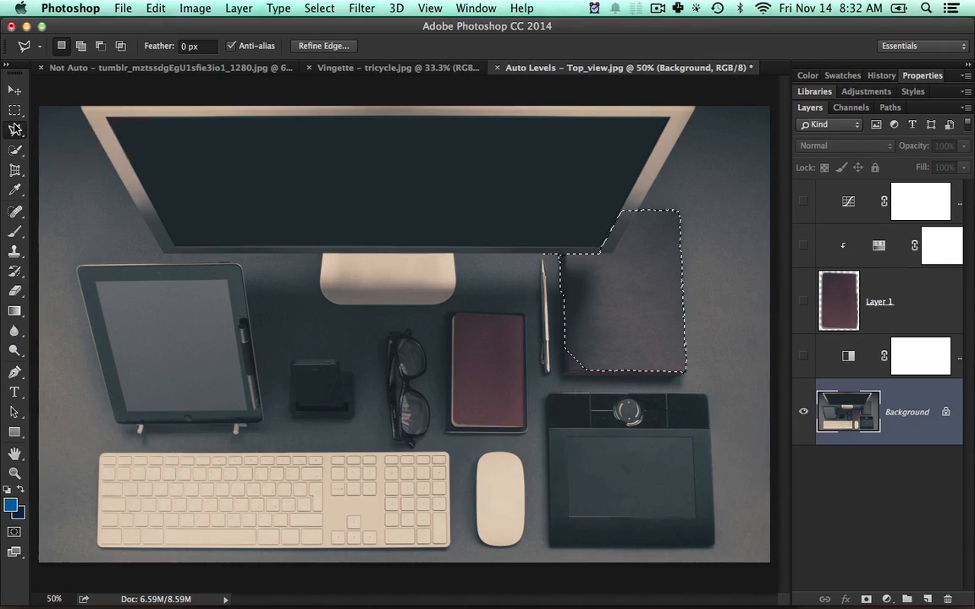
click(17, 132)
click(608, 318)
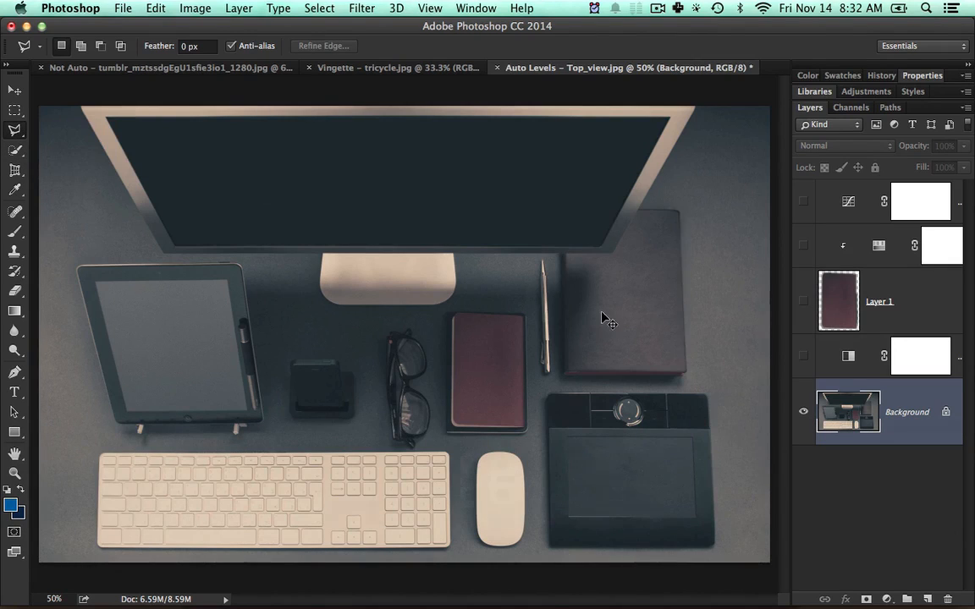
key(super+z)
shift+click(607, 309)
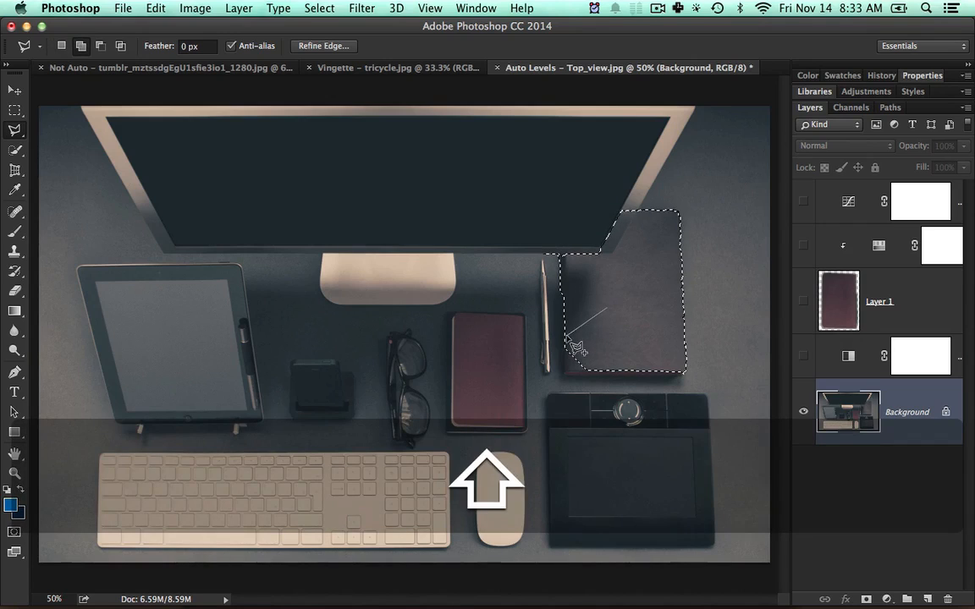
click(566, 338)
click(566, 376)
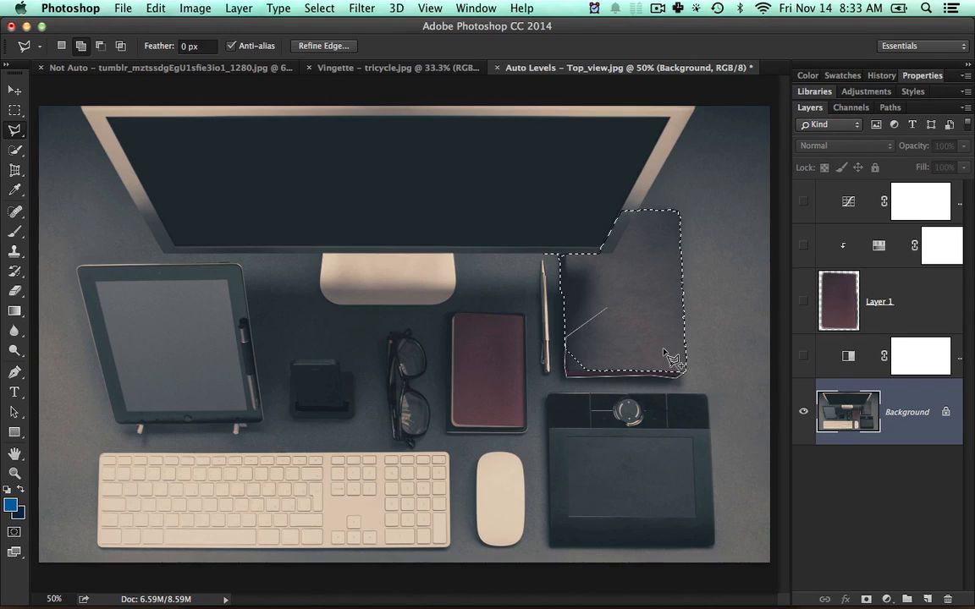
double_click(682, 370)
Step: Feather the large book's selection slightly with Refine Edge and copy it from the Background onto a new layer
click(323, 45)
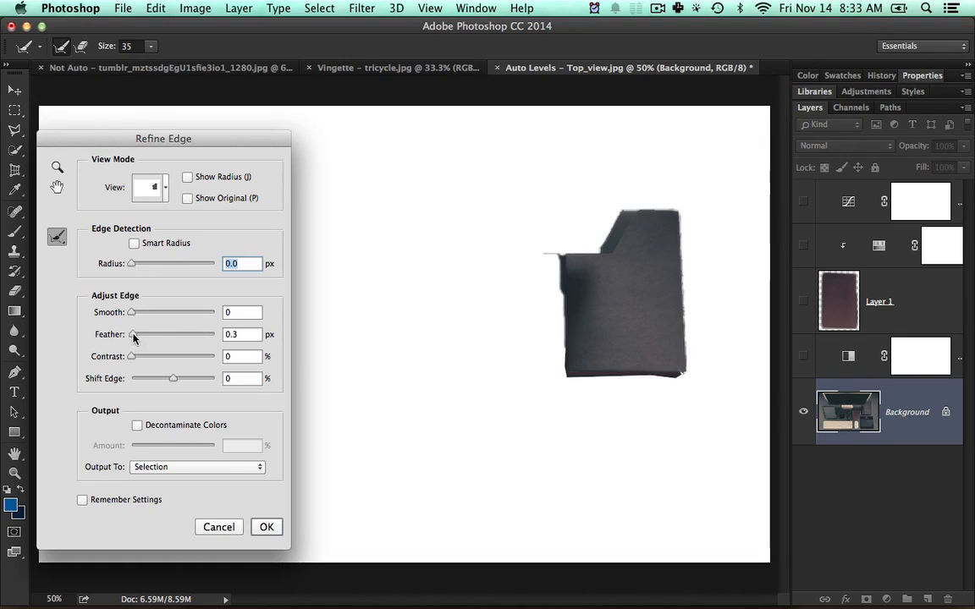
drag(133, 338, 147, 338)
click(265, 527)
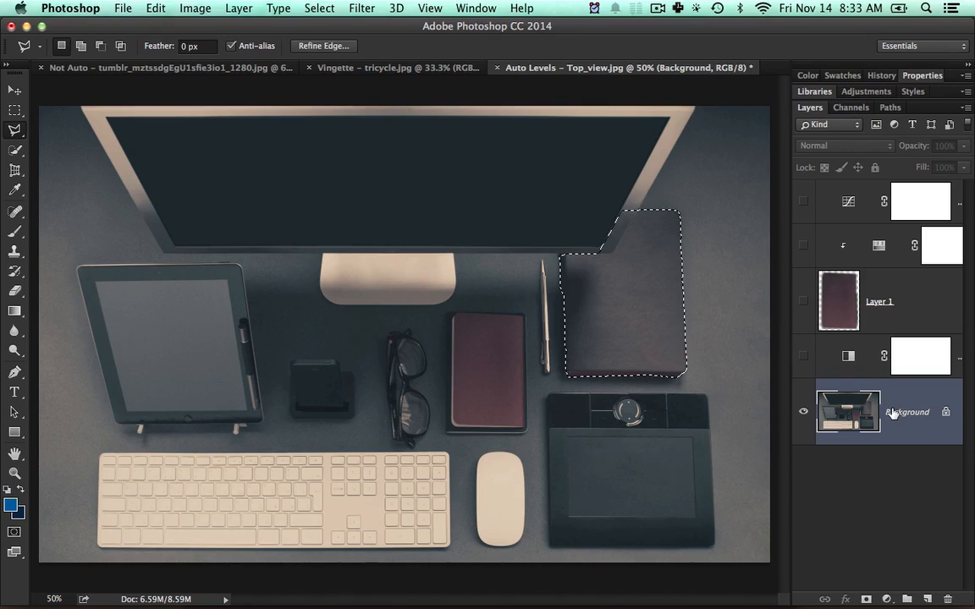
key(super+j)
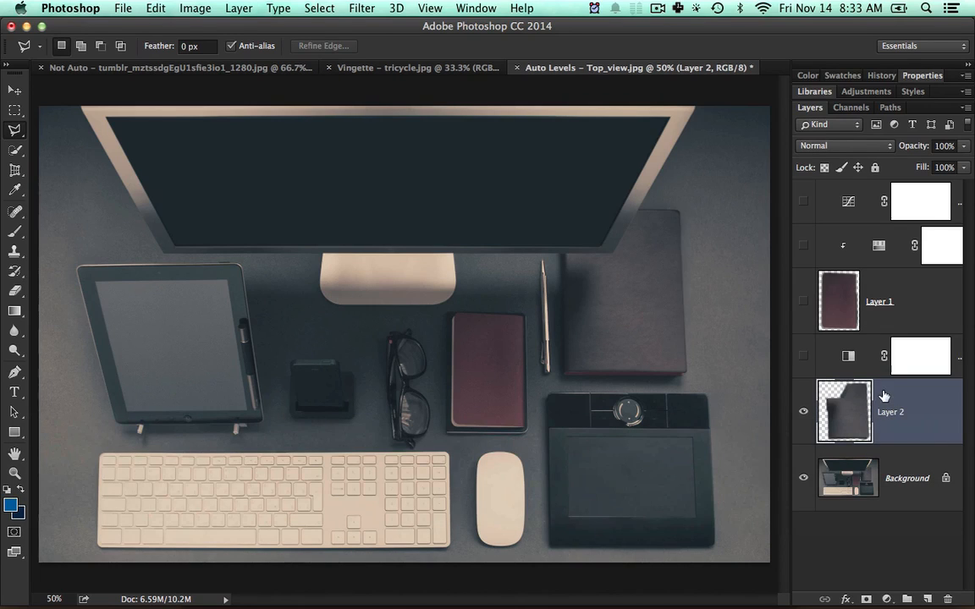
Step: Move the large book's layer above the Black & White adjustment and clip a duplicate of the Hue/Saturation adjustment to it
click(862, 362)
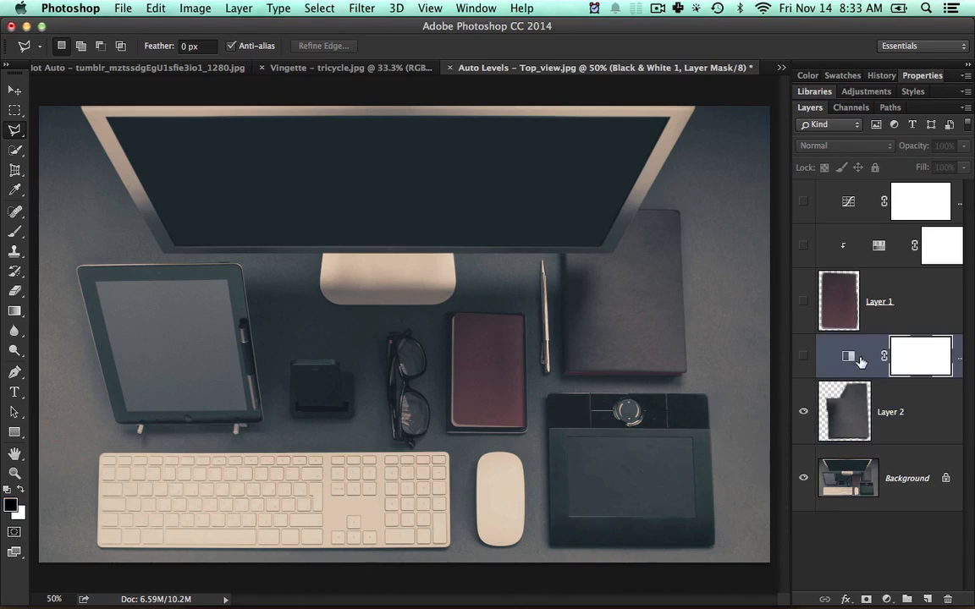
drag(926, 412, 926, 364)
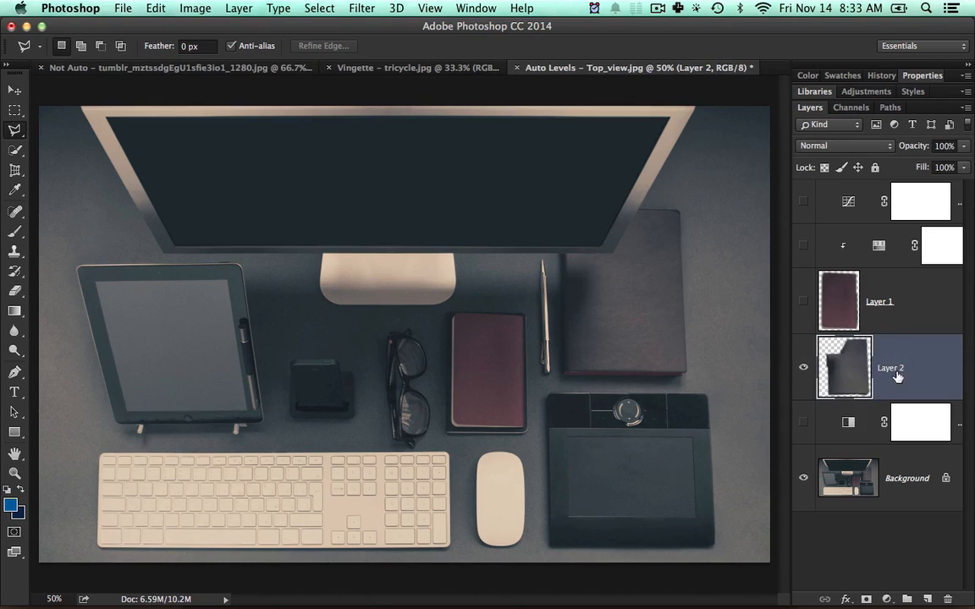
click(887, 252)
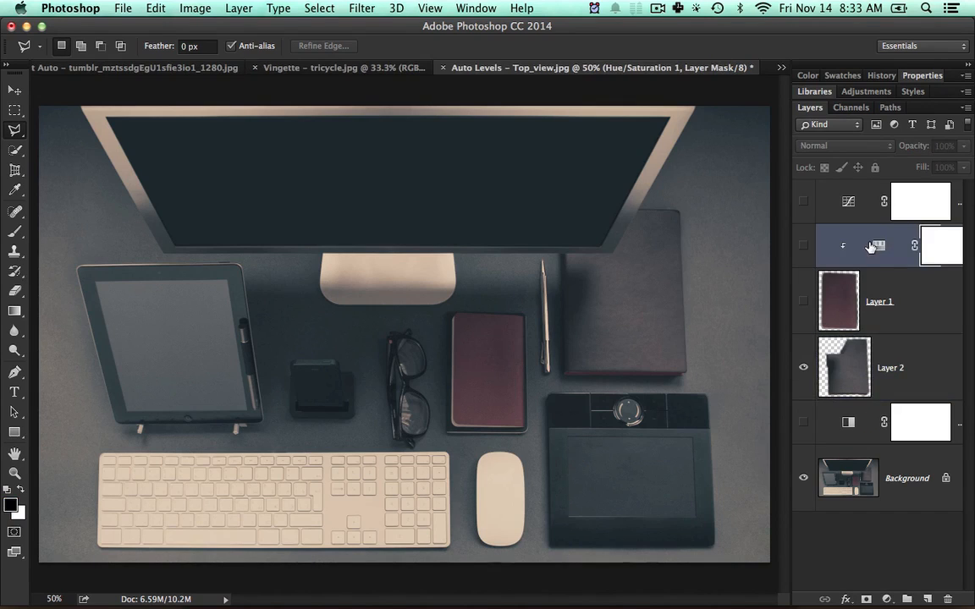
drag(872, 246, 929, 599)
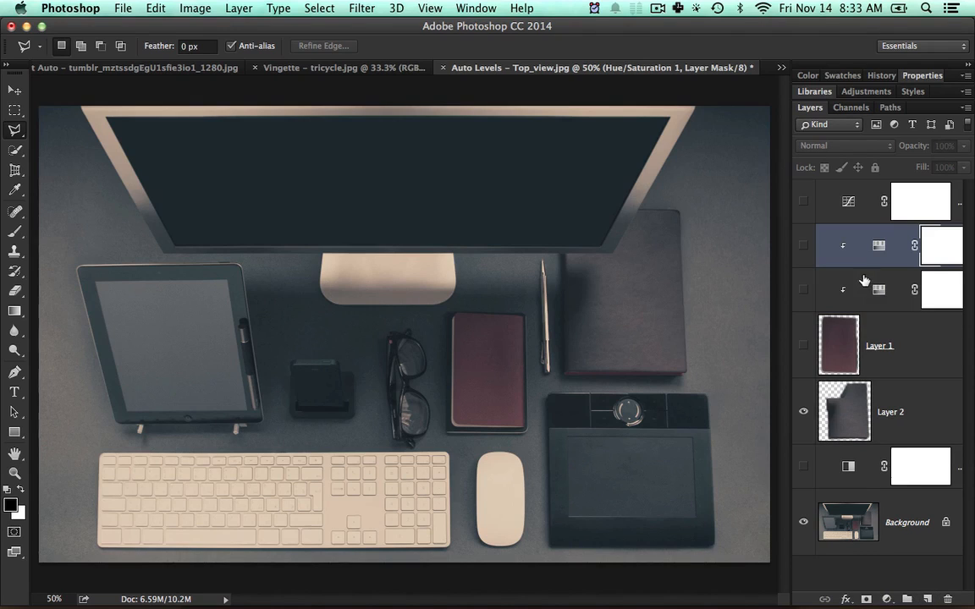
drag(875, 287, 889, 388)
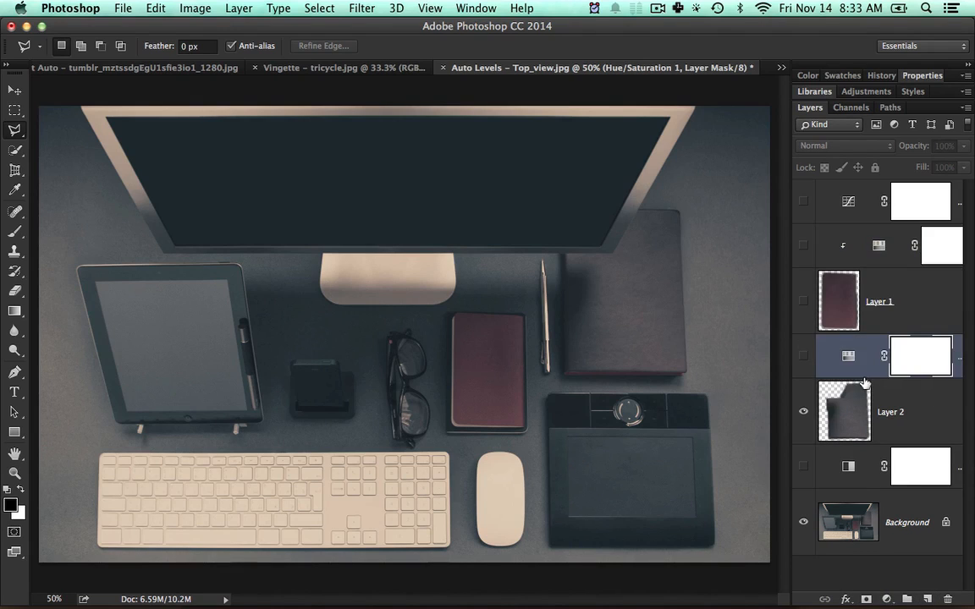
key(alt)
alt+click(858, 375)
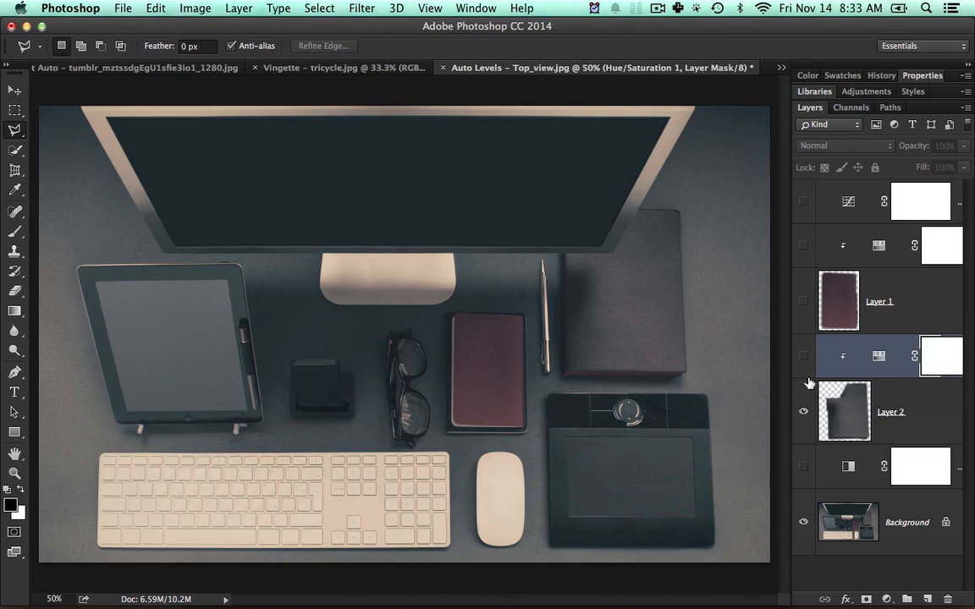
Step: Show all layers except Curves and set the large book's clipped Hue/Saturation adjustment to hue -37 and saturation +52
drag(807, 360, 796, 276)
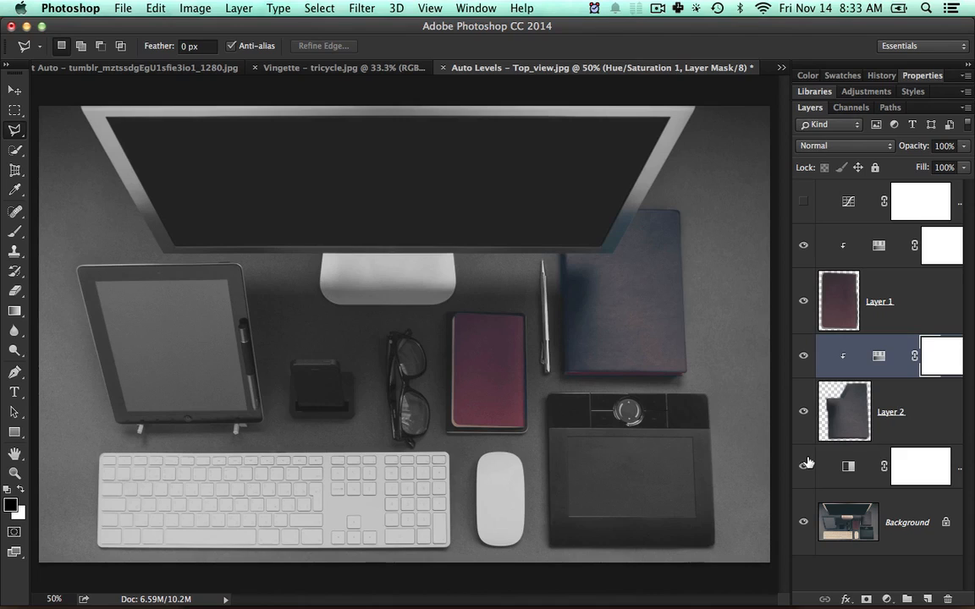
click(882, 477)
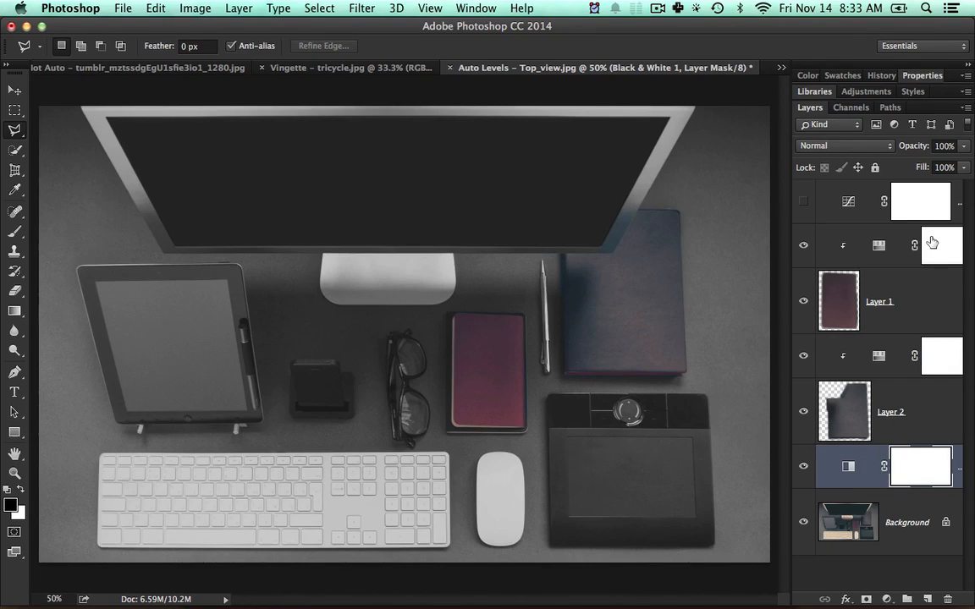
double_click(879, 358)
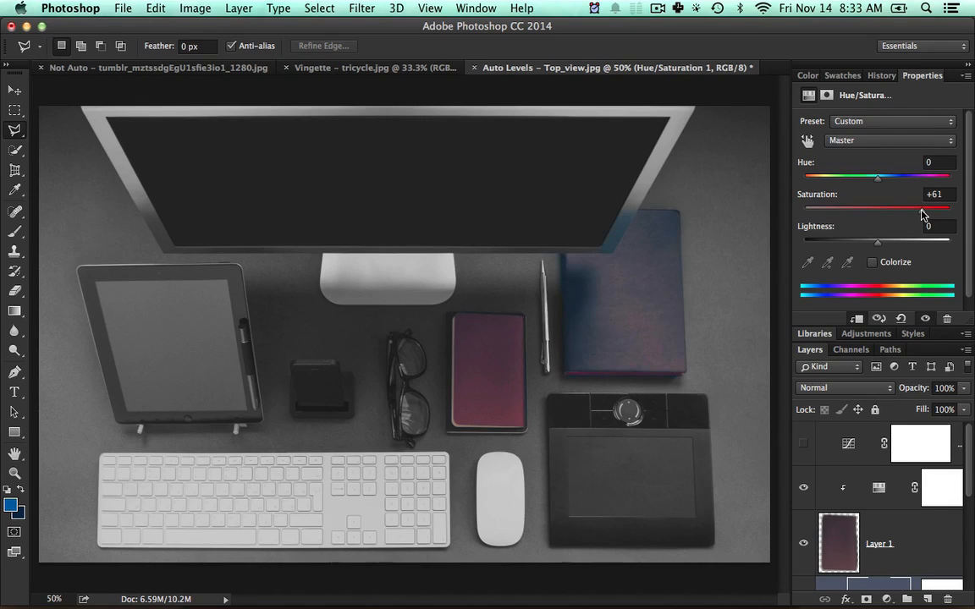
mouse_move(922, 211)
mouse_down()
mouse_move(941, 209)
mouse_move(921, 217)
mouse_up()
drag(878, 177, 851, 182)
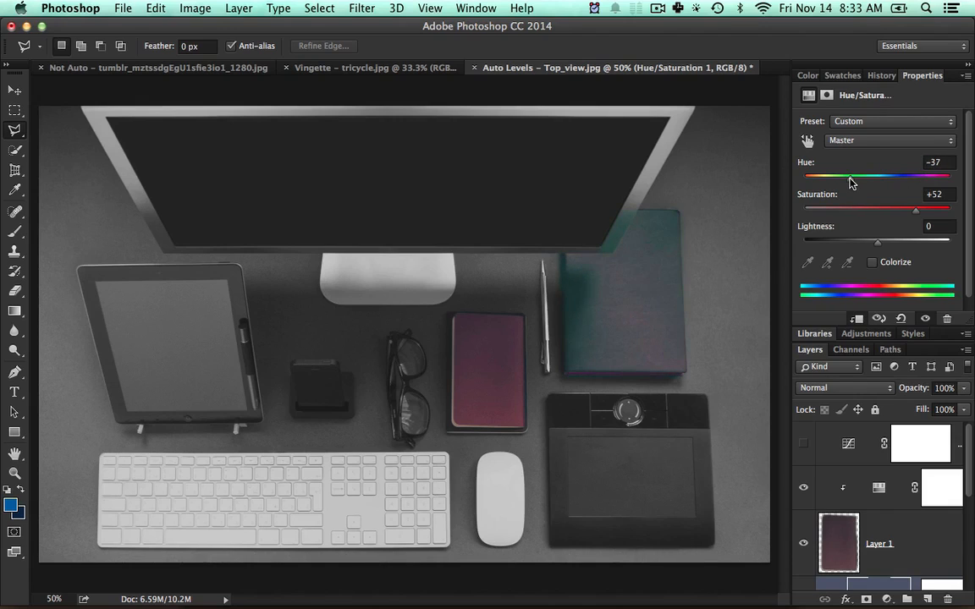
double_click(930, 75)
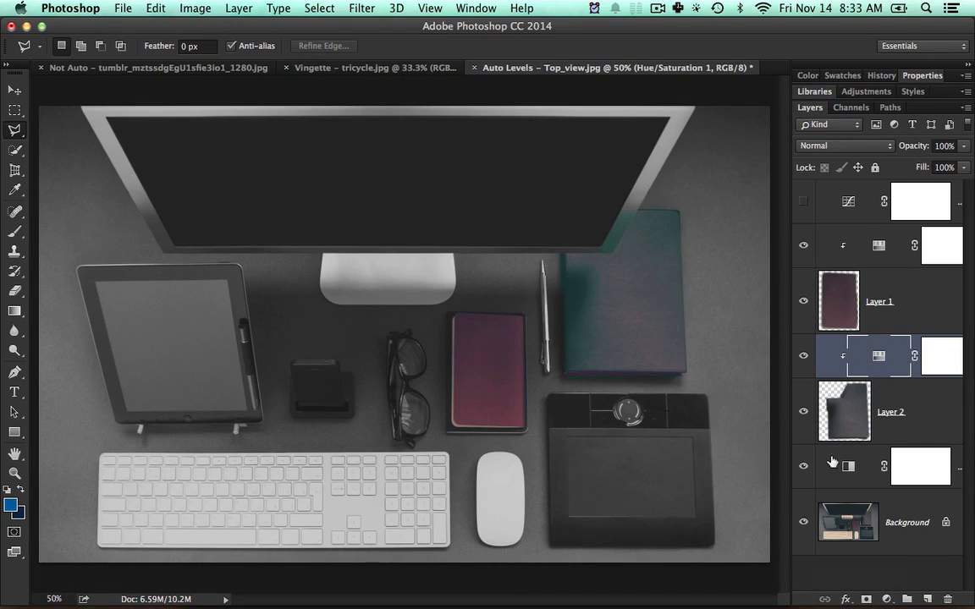
Step: Compare the image with the Black & White and both Hue/Saturation adjustments switched off and back on
click(805, 468)
click(805, 357)
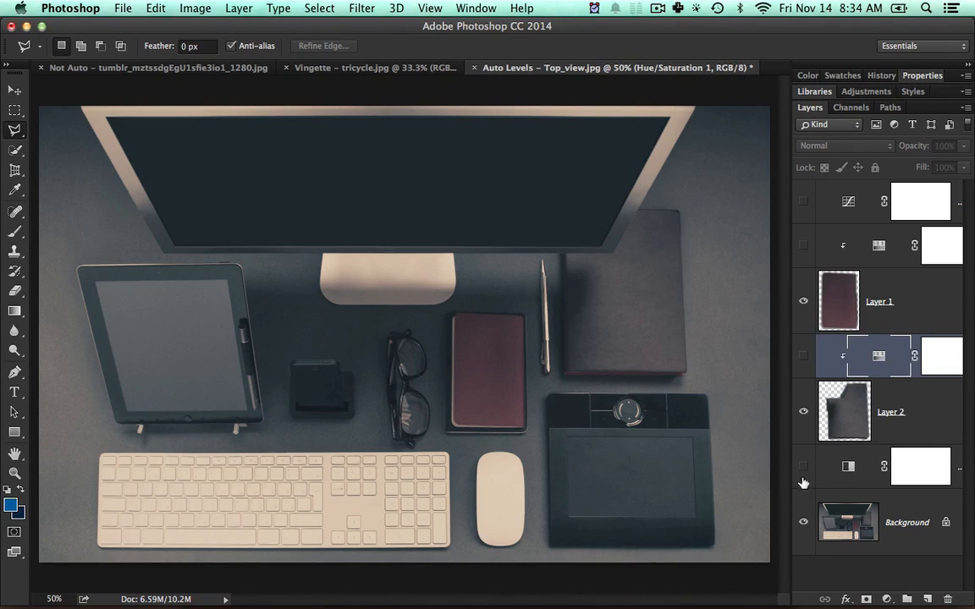
click(899, 525)
click(860, 479)
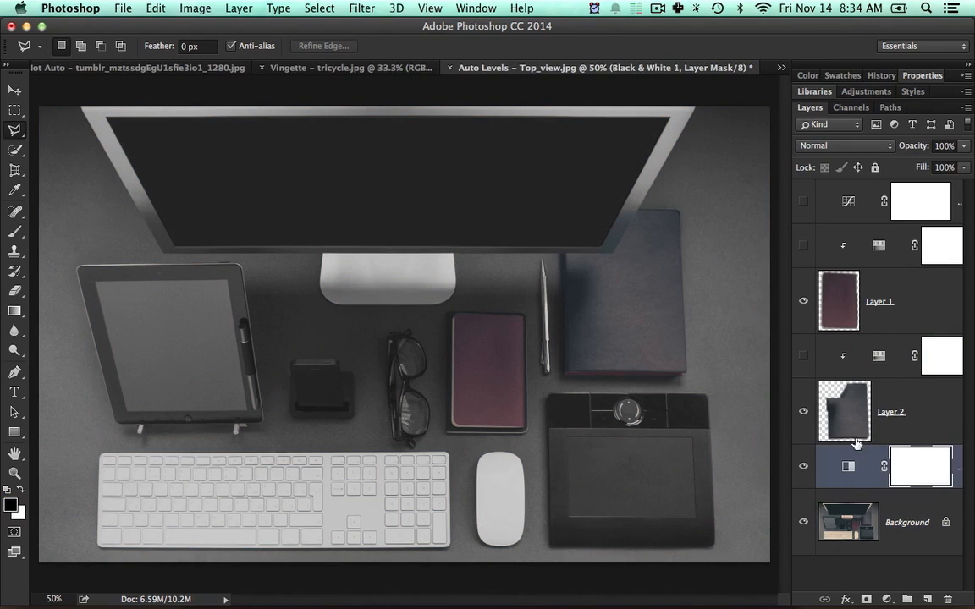
click(804, 357)
click(804, 247)
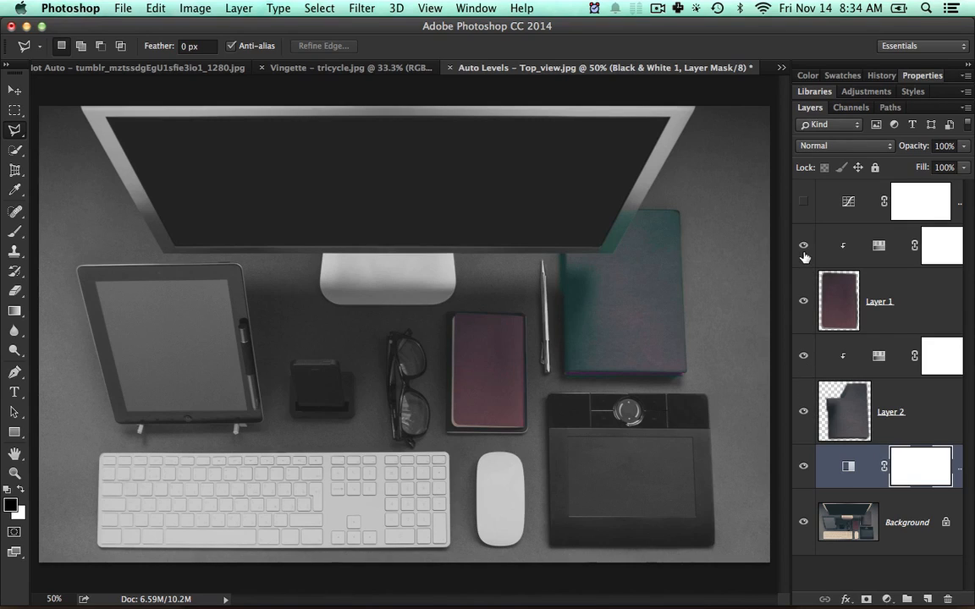